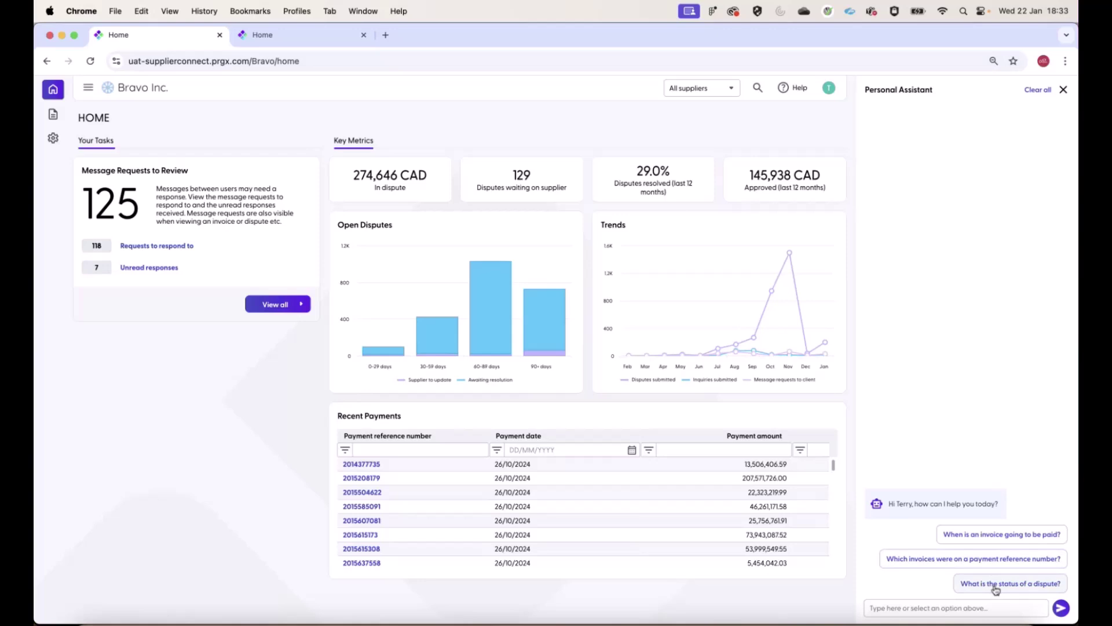
left_click(984, 539)
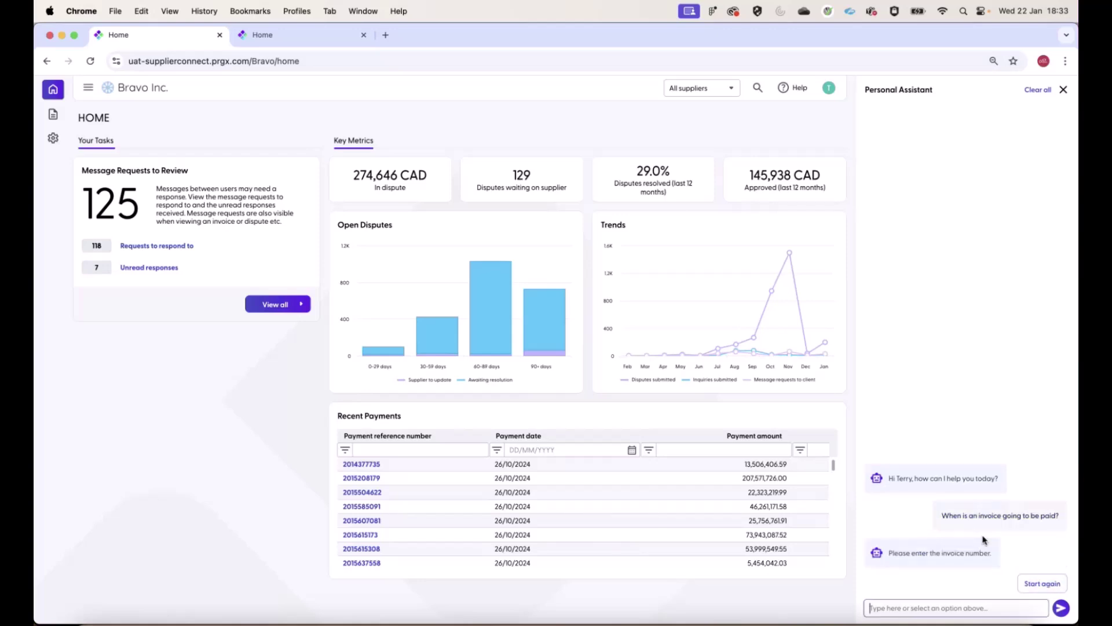
left_click(949, 603)
key("super+v")
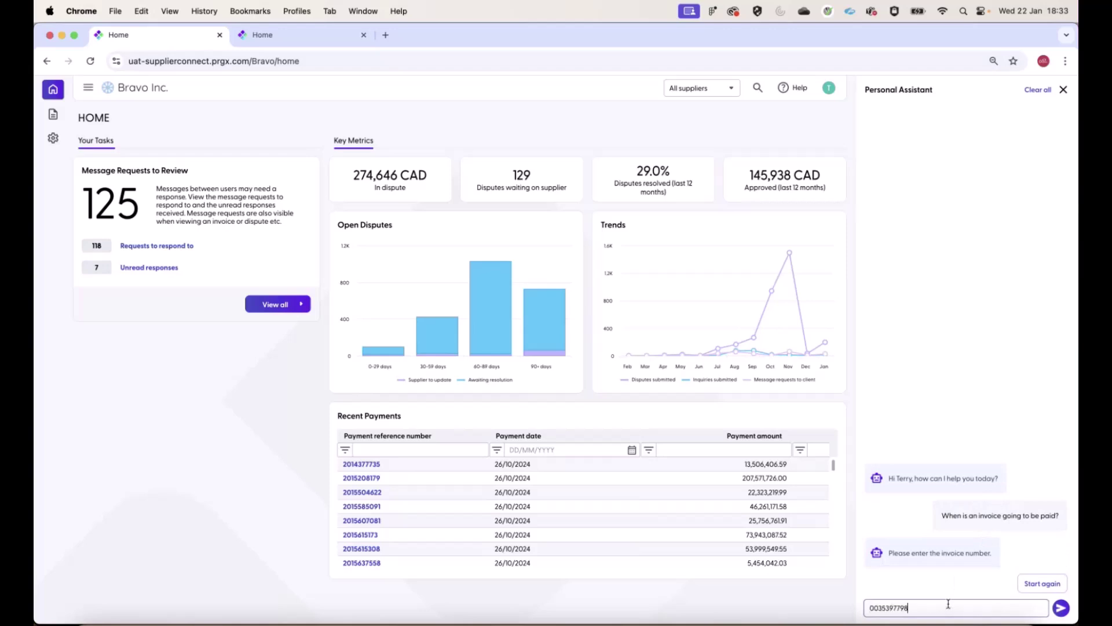
left_click(1060, 608)
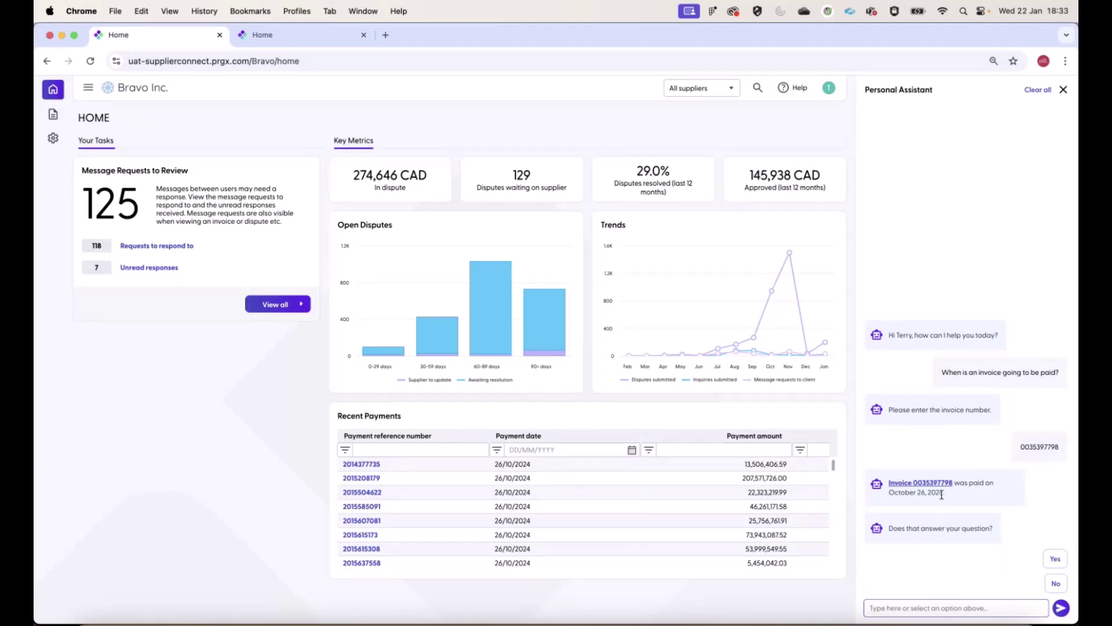
Open the invoice linked in the assistant's answer and clear the invoice number filter to list all invoices
left_click(930, 485)
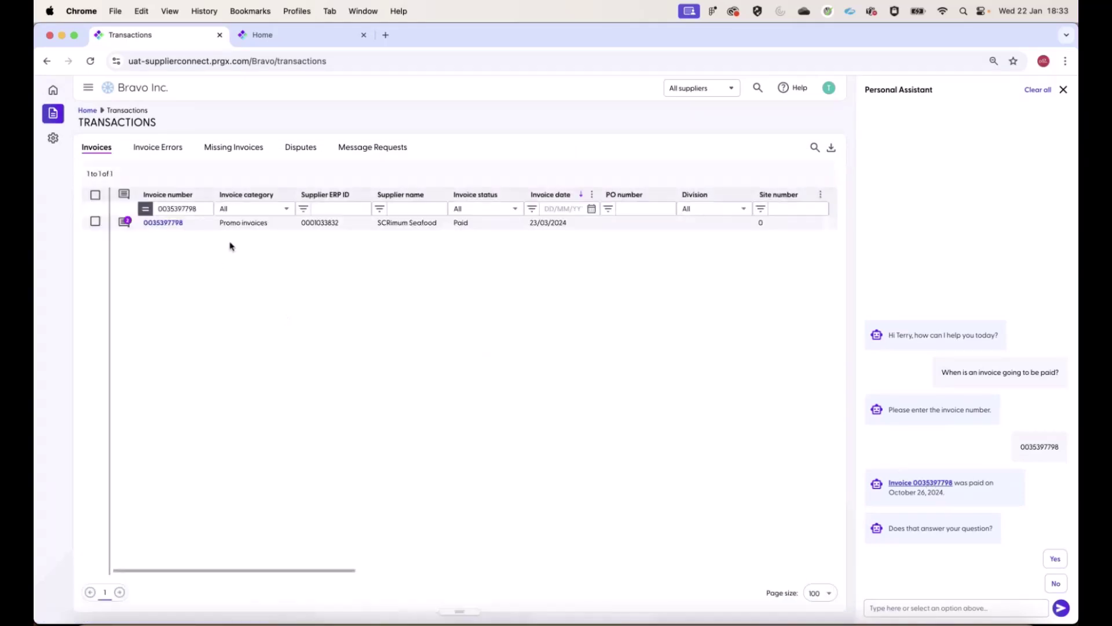
left_click(145, 208)
left_click(178, 259)
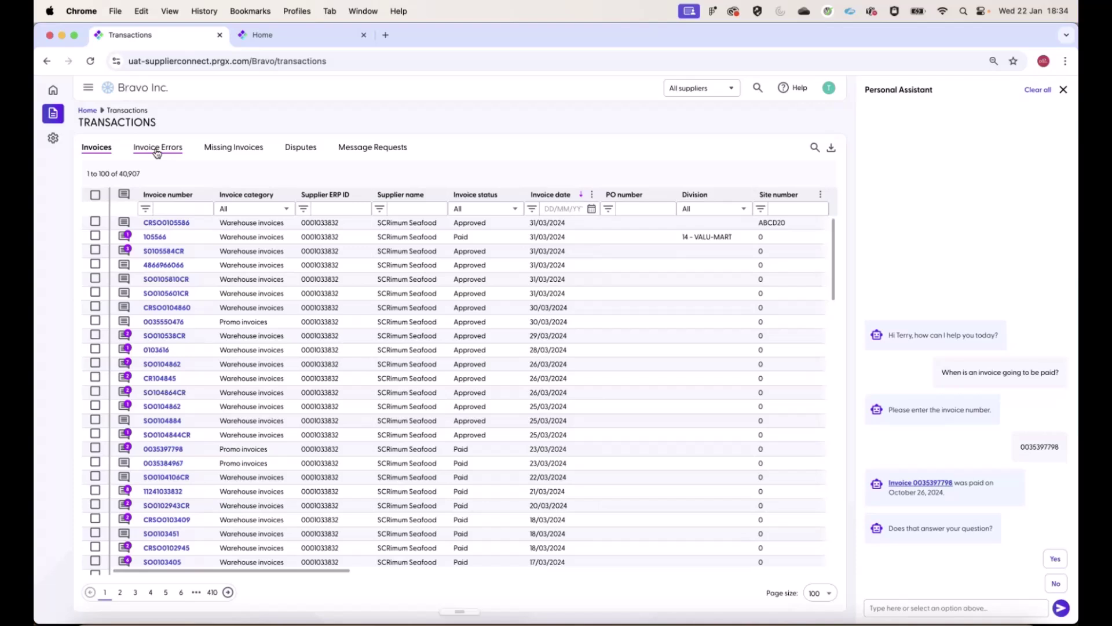
View the form for adding a missing invoice inquiry and close it without entering anything
left_click(232, 148)
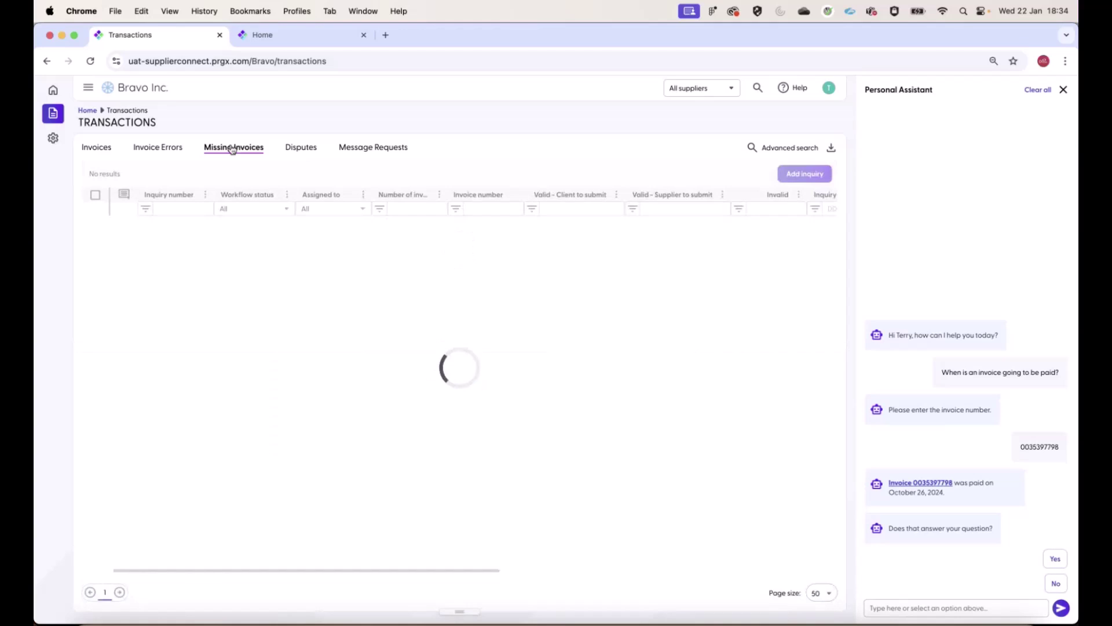
left_click(801, 175)
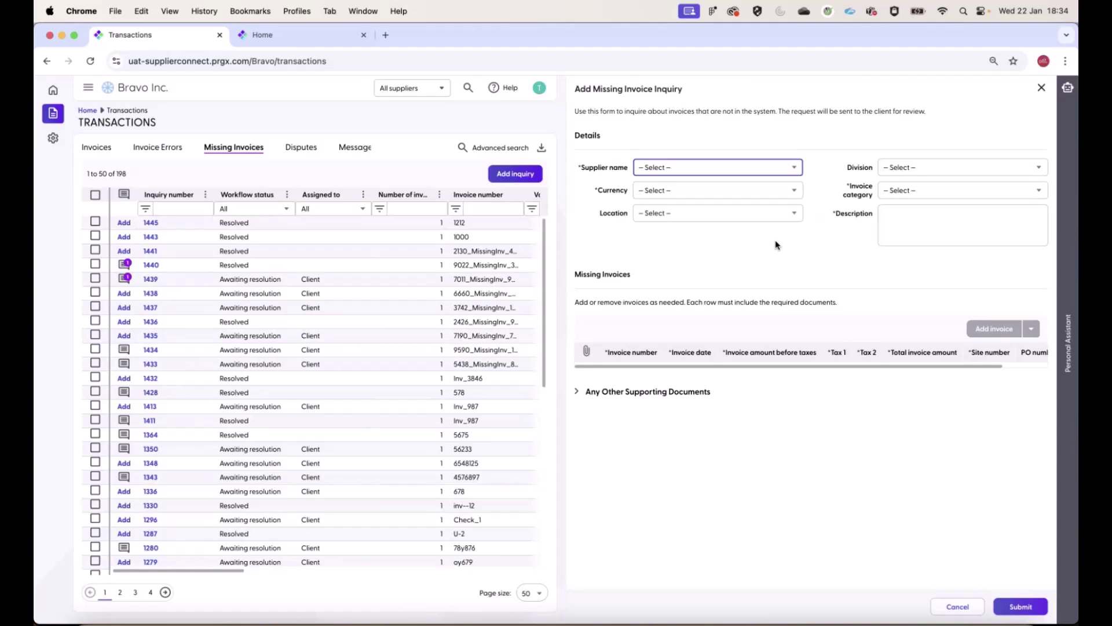
left_click(730, 266)
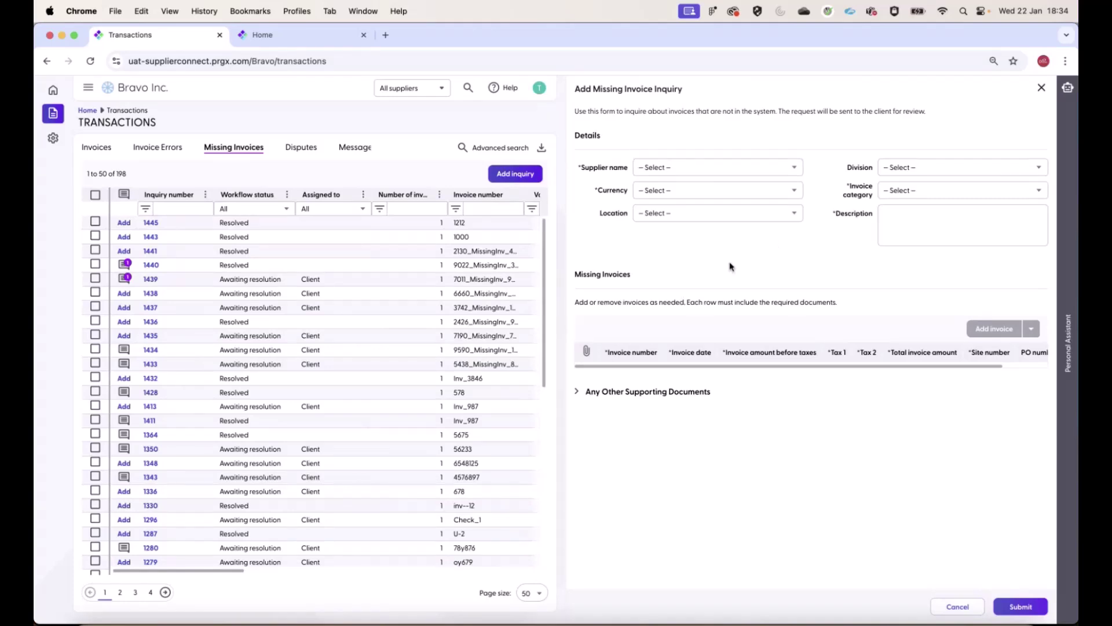
left_click(1041, 87)
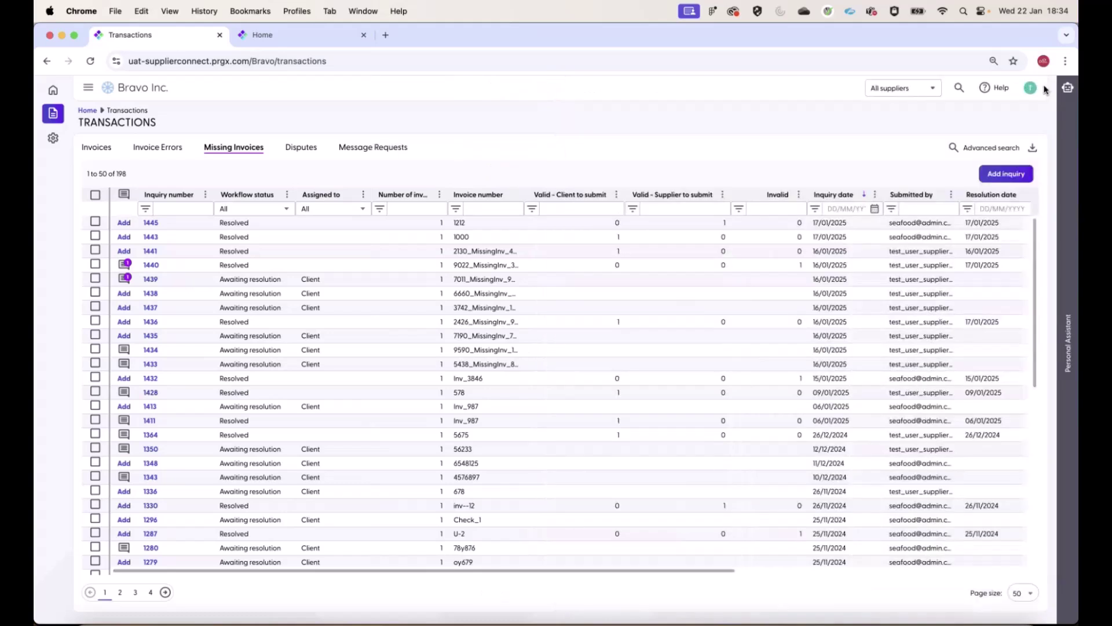
Open invoice SO010206CR from the invoices list and review its invoice, payment and deduction details
left_click(98, 149)
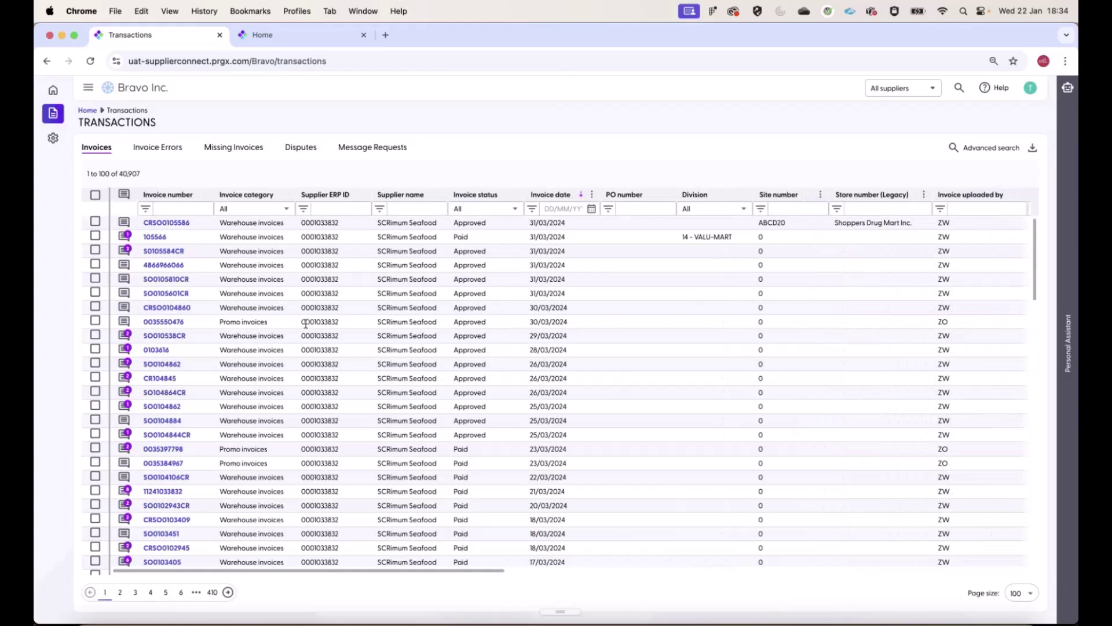
scroll(288, 426, "down", 10)
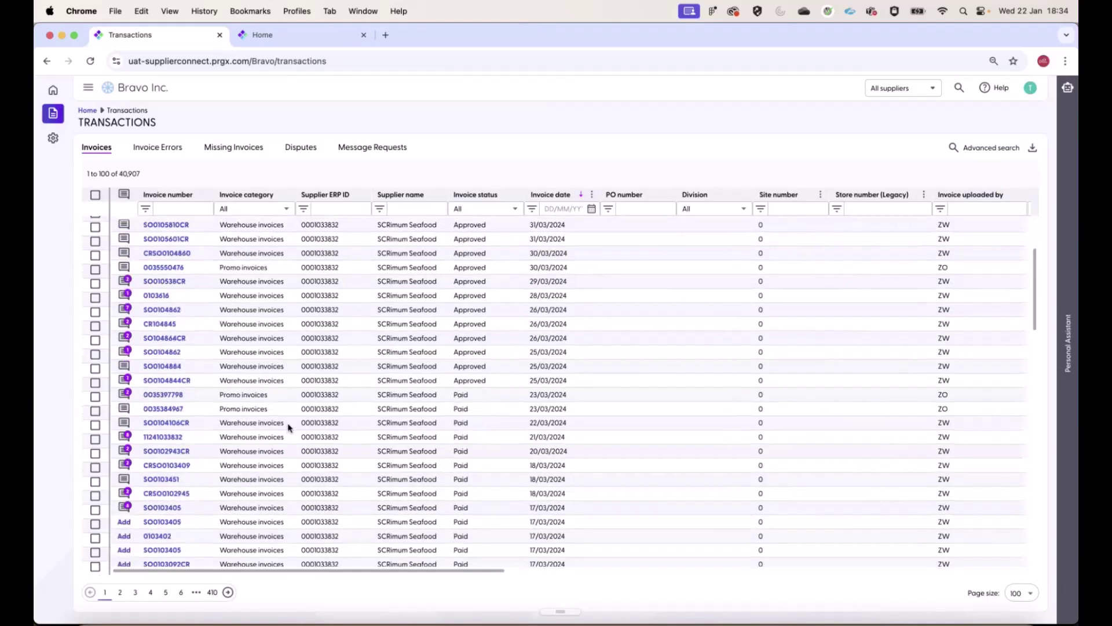
left_click(166, 355)
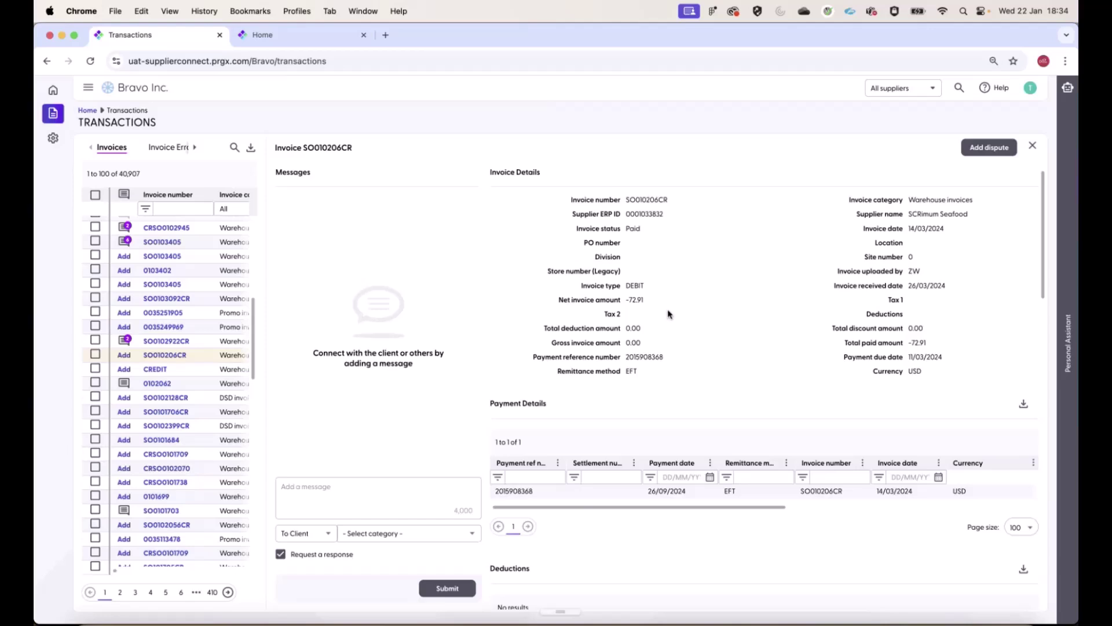
scroll(668, 314, "down", 10)
scroll(615, 433, "down", 3)
scroll(615, 434, "up", 7)
scroll(616, 433, "up", 2)
Send the client the message "Why was this paid late?" on the invoice, categorized as Payment detail query with a response requested
left_click(336, 503)
type("Why was this paid latw?")
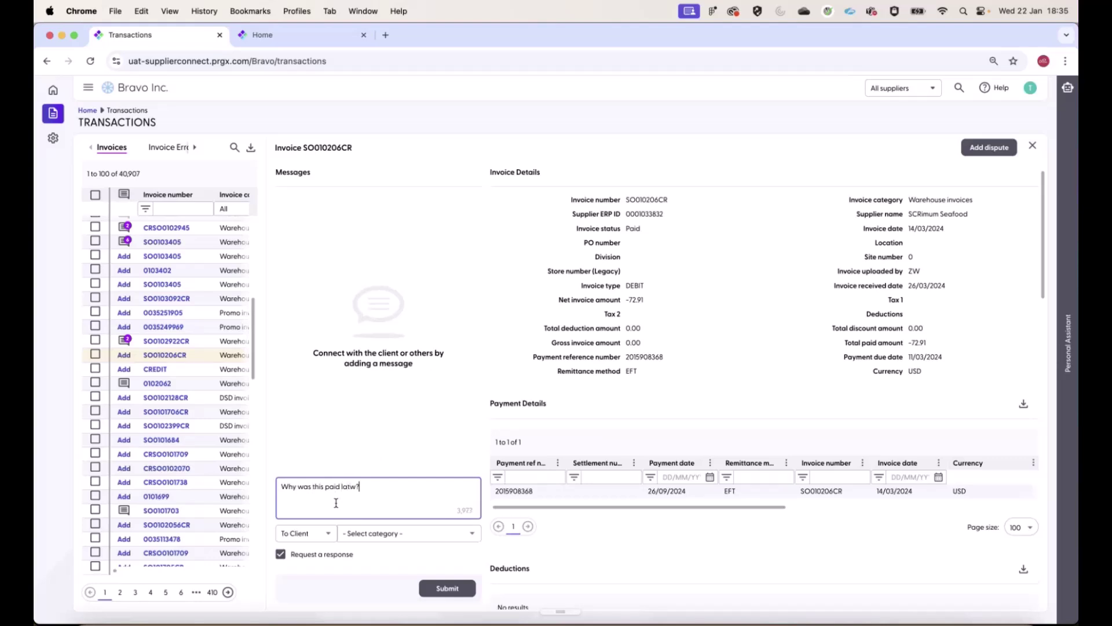
key("BackSpace")
type("e?")
left_click(367, 537)
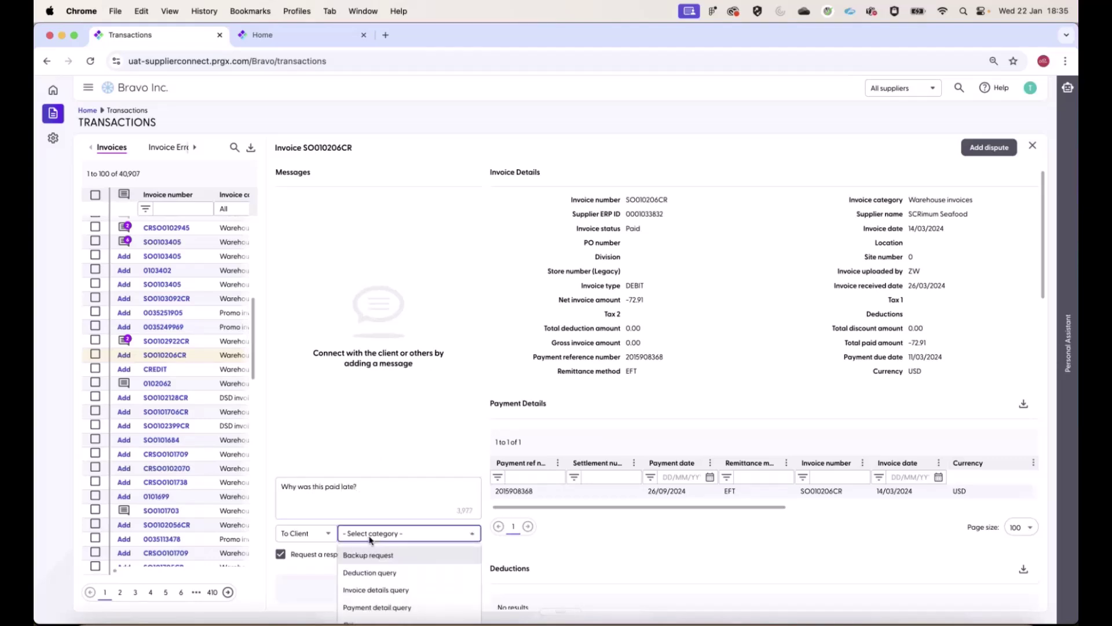
left_click(381, 603)
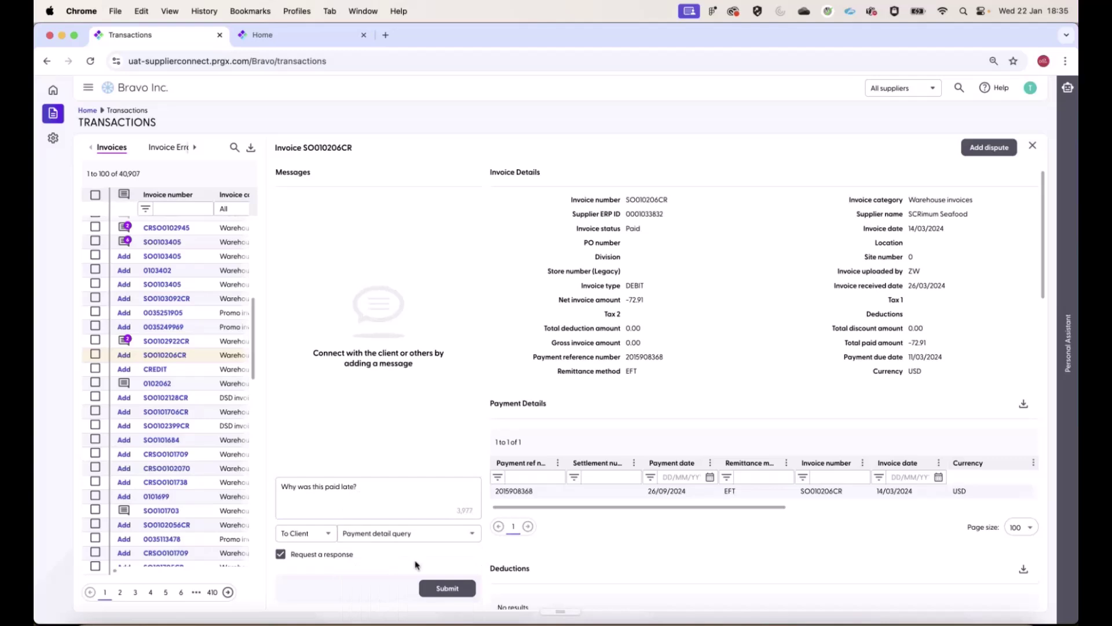
left_click(449, 590)
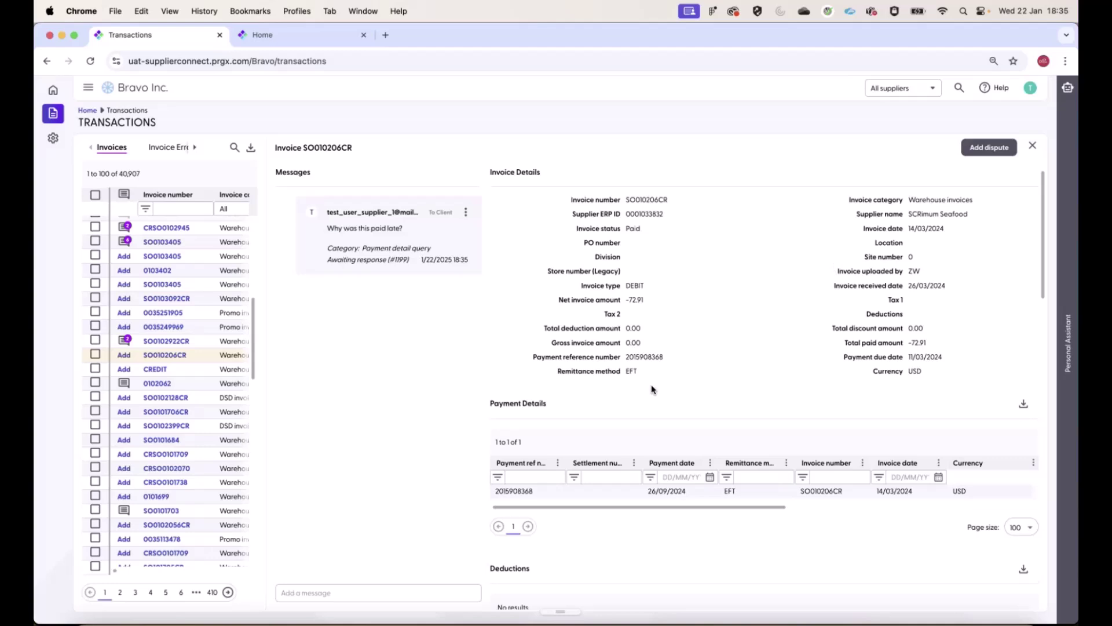
View the form for adding a dispute on invoice SO010206CR and close it without submitting
left_click(983, 151)
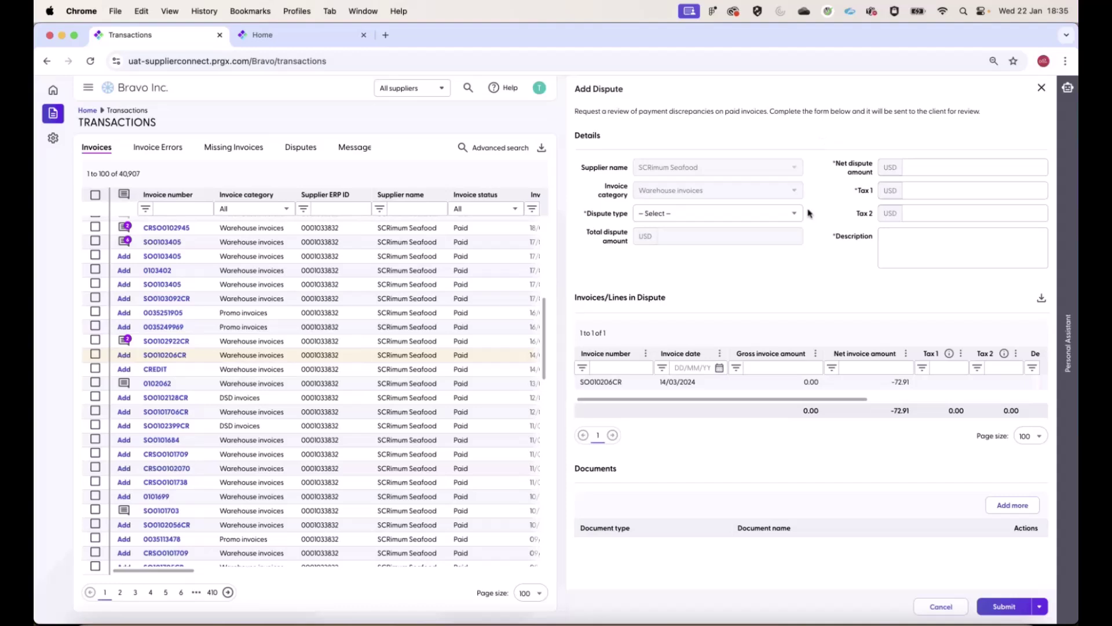
left_click(1041, 87)
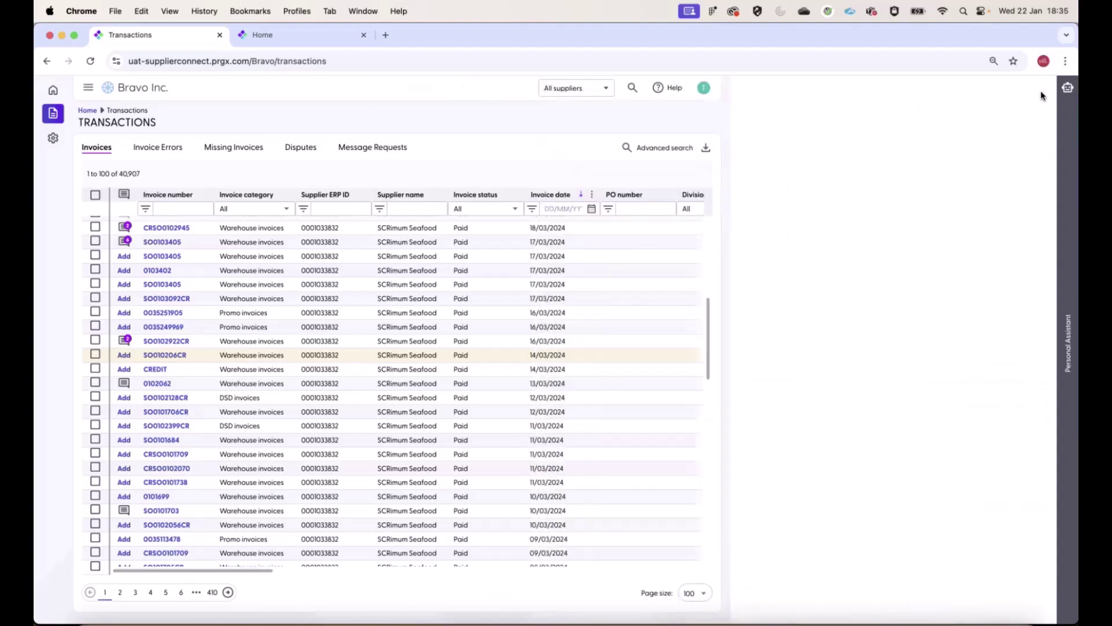
In the second browser tab showing Home, open message request 1197 from the requests to respond to
left_click(257, 37)
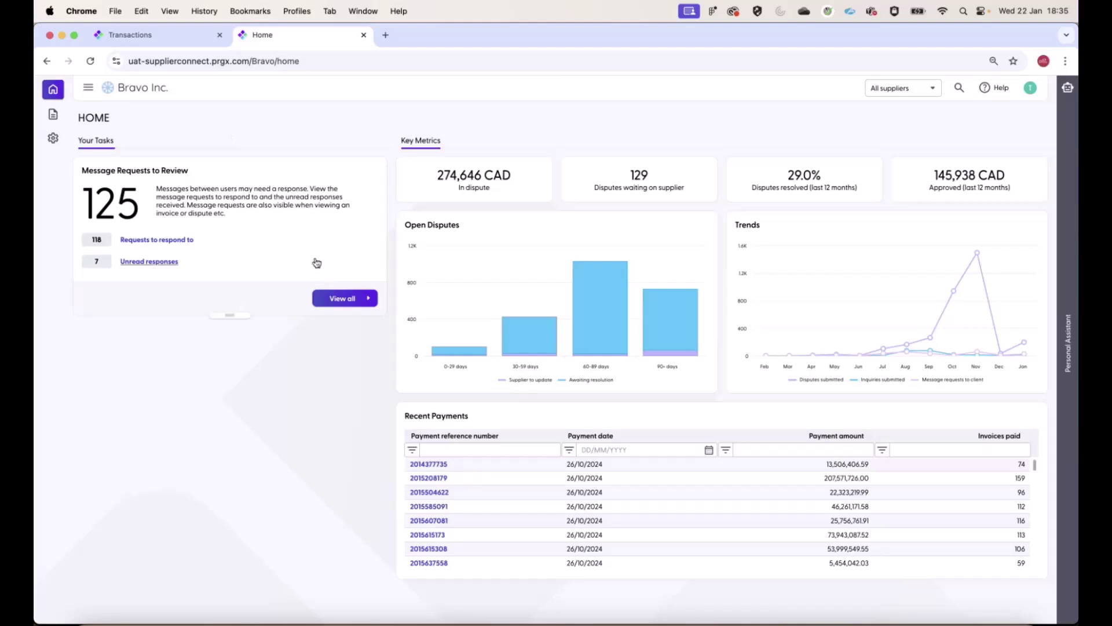
left_click(156, 240)
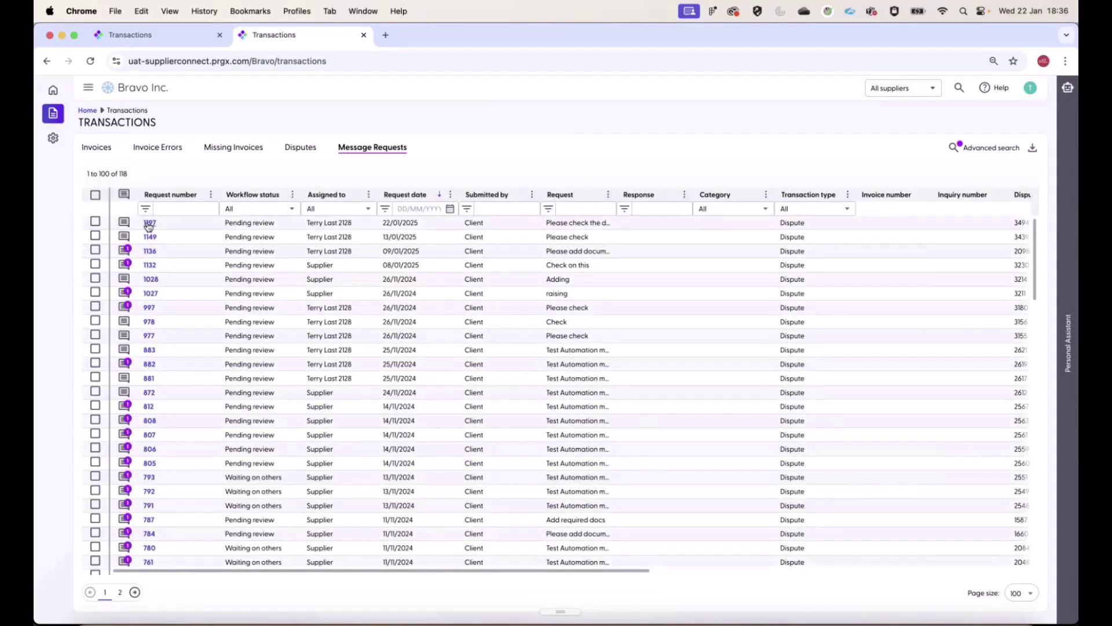
left_click(149, 224)
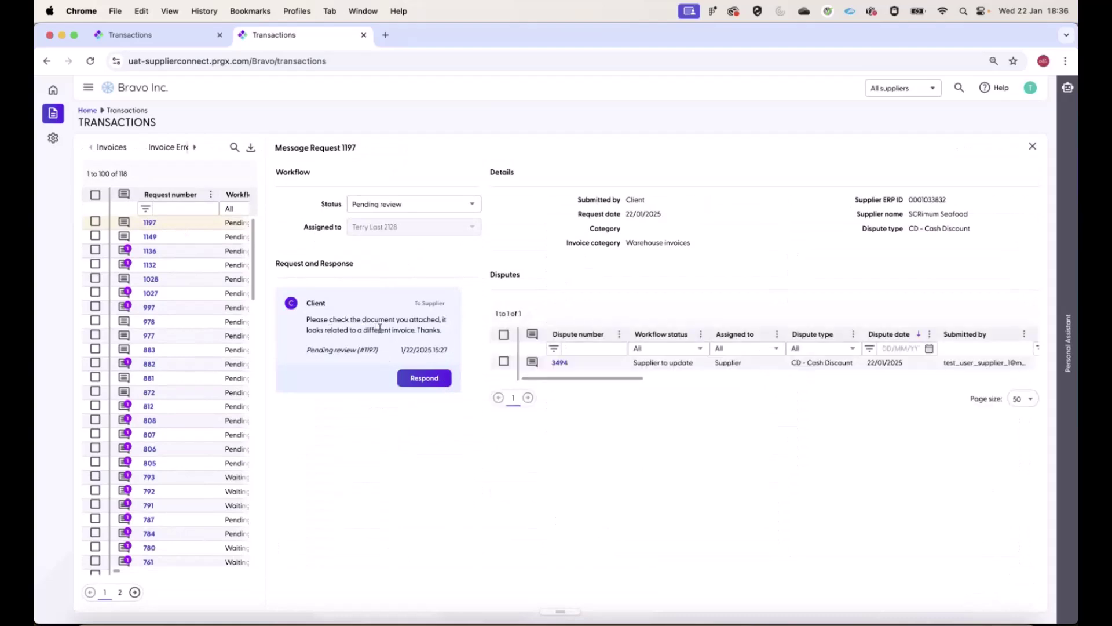
View linked dispute 3494 and close it, and start a response to the message request but cancel at the confirmation
left_click(503, 361)
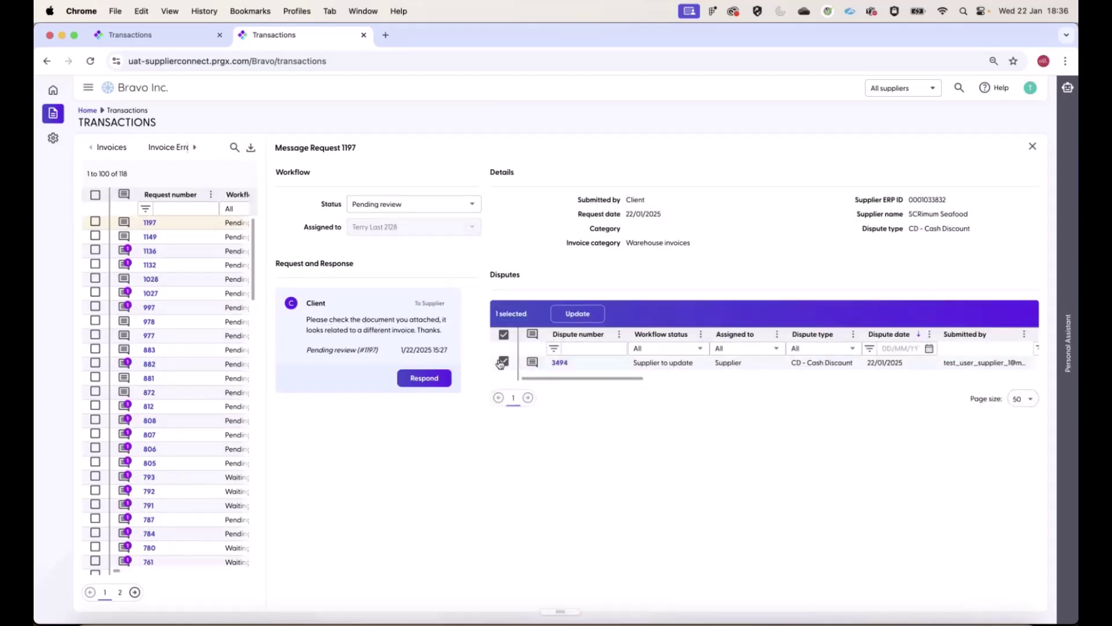
left_click(559, 318)
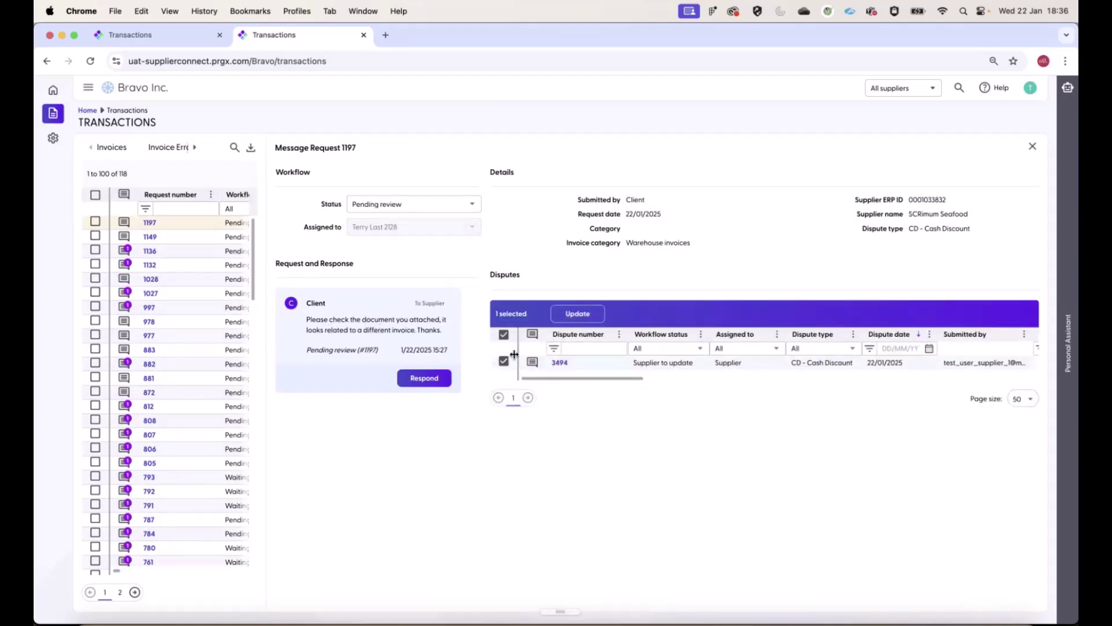
left_click(560, 363)
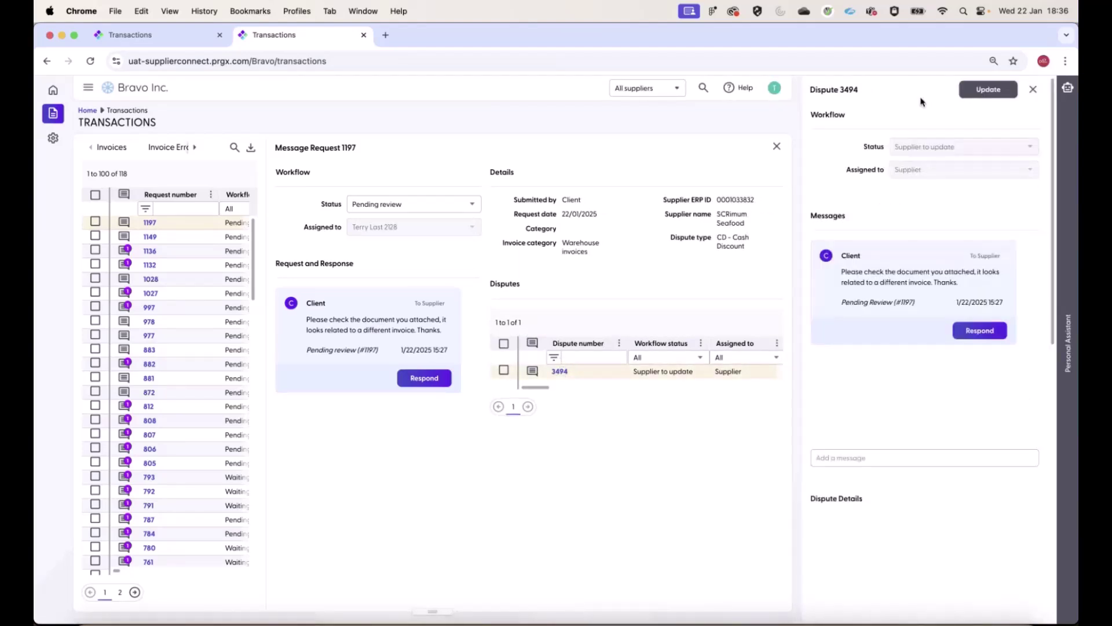
left_click(1033, 90)
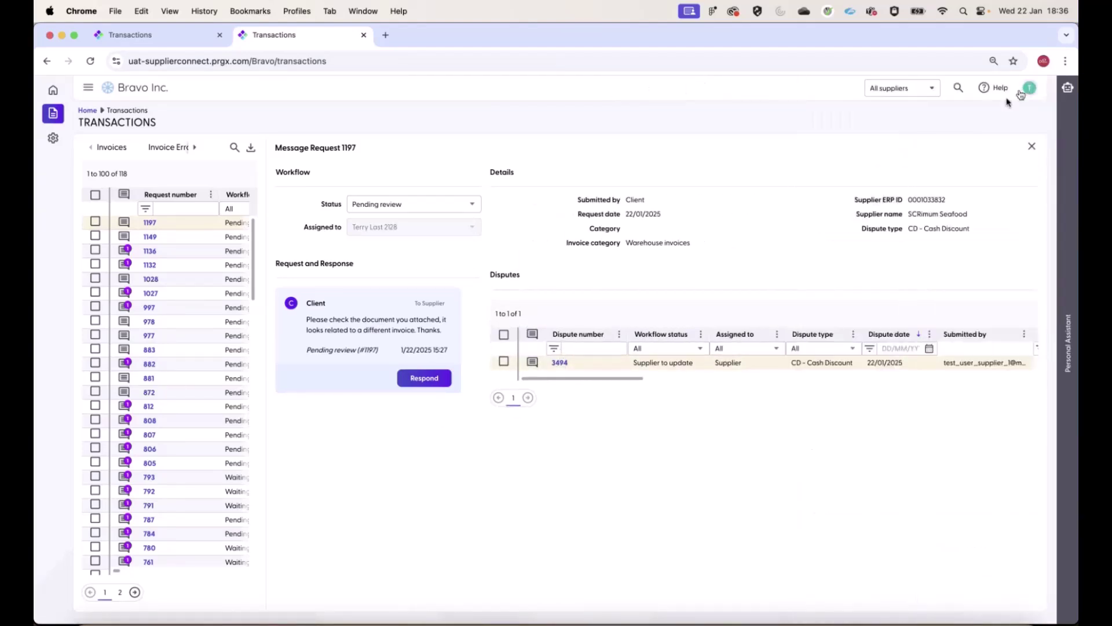
left_click(422, 377)
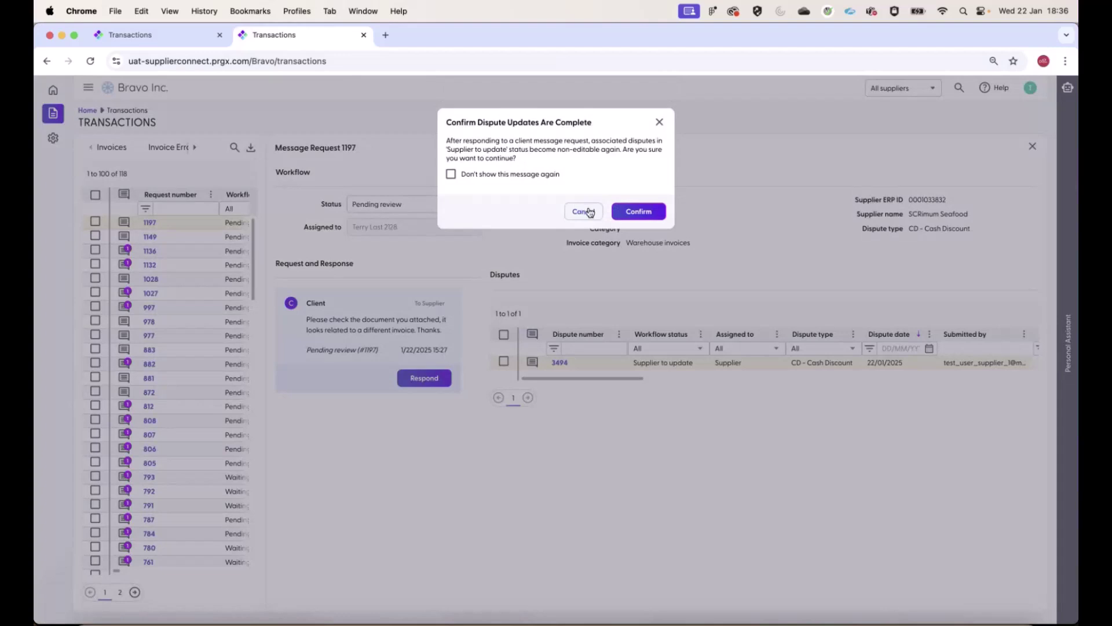
left_click(587, 211)
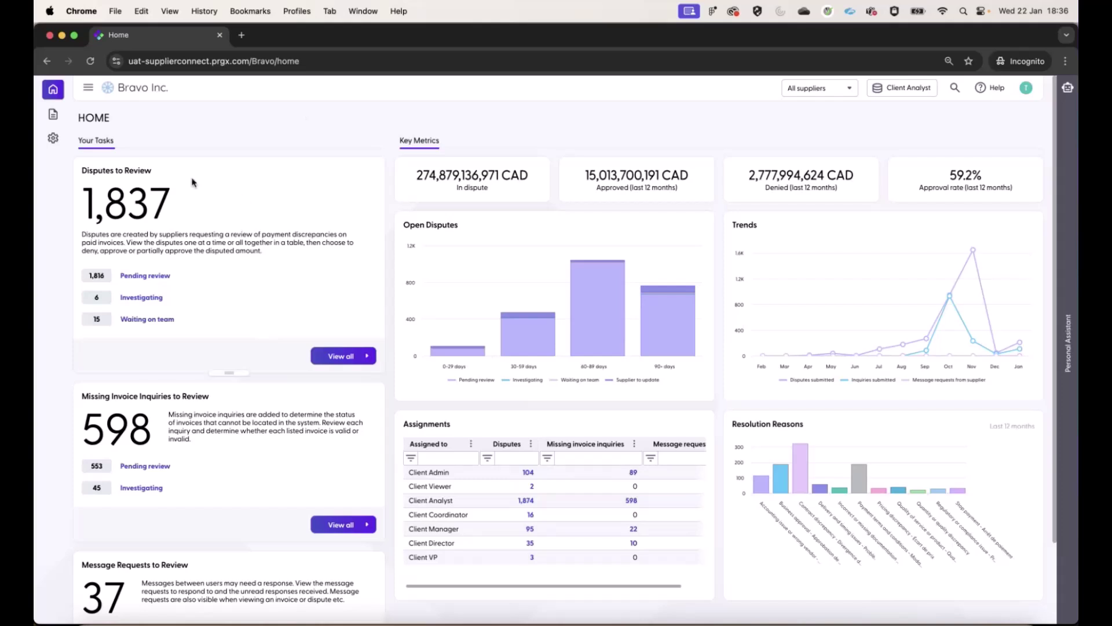
Open dispute 3480 from all disputes to review, examine its details, and bring up its approval form
left_click(333, 357)
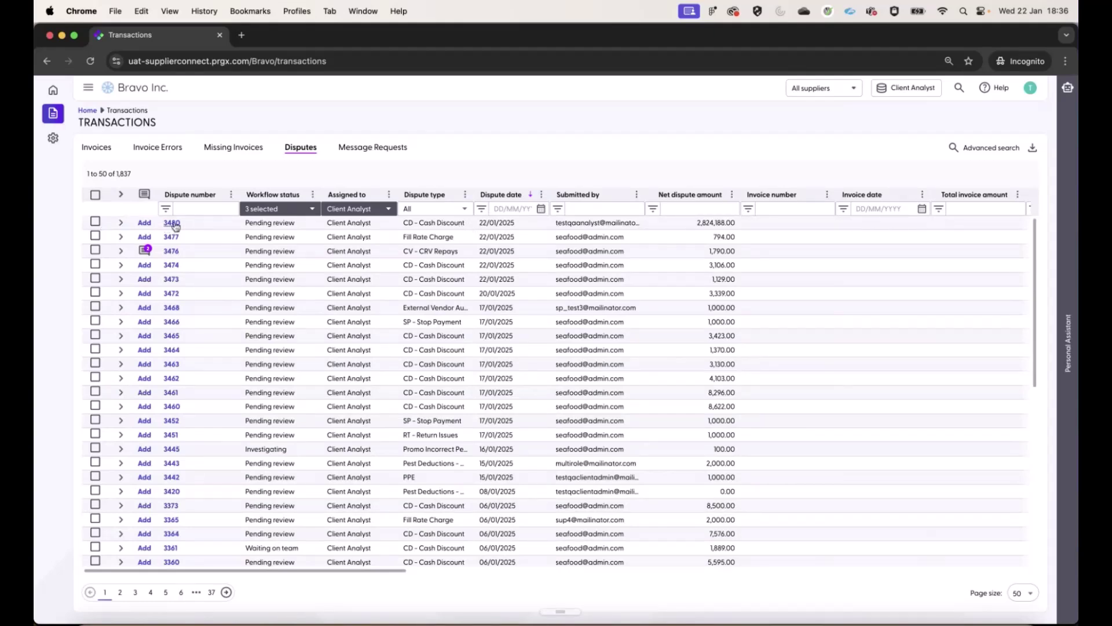
left_click(172, 223)
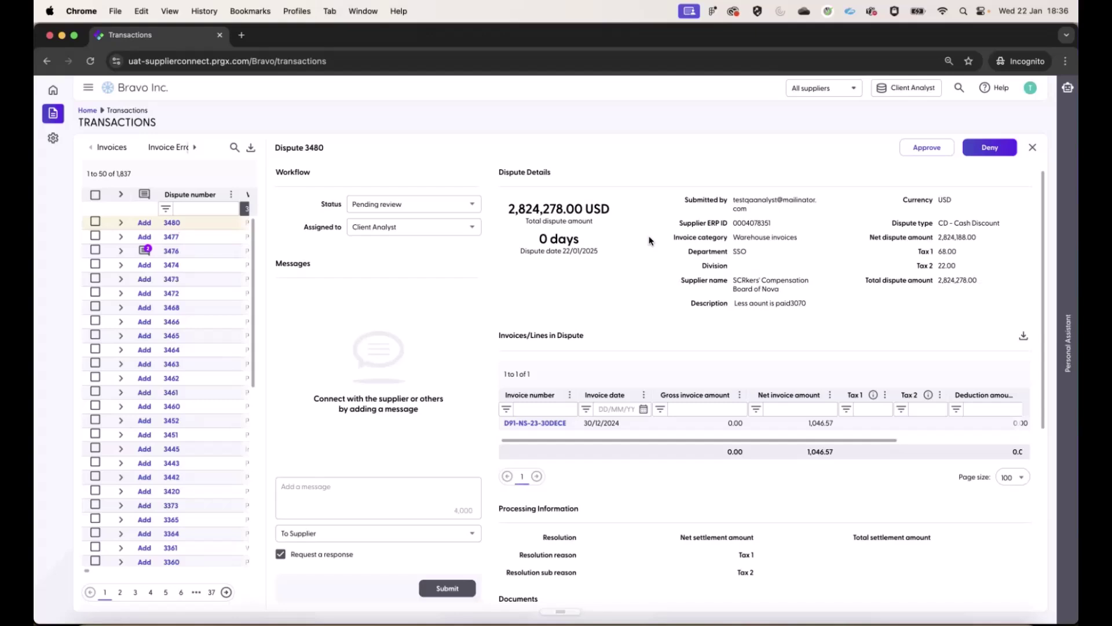
scroll(649, 240, "down", 5)
scroll(649, 240, "up", 5)
left_click(927, 148)
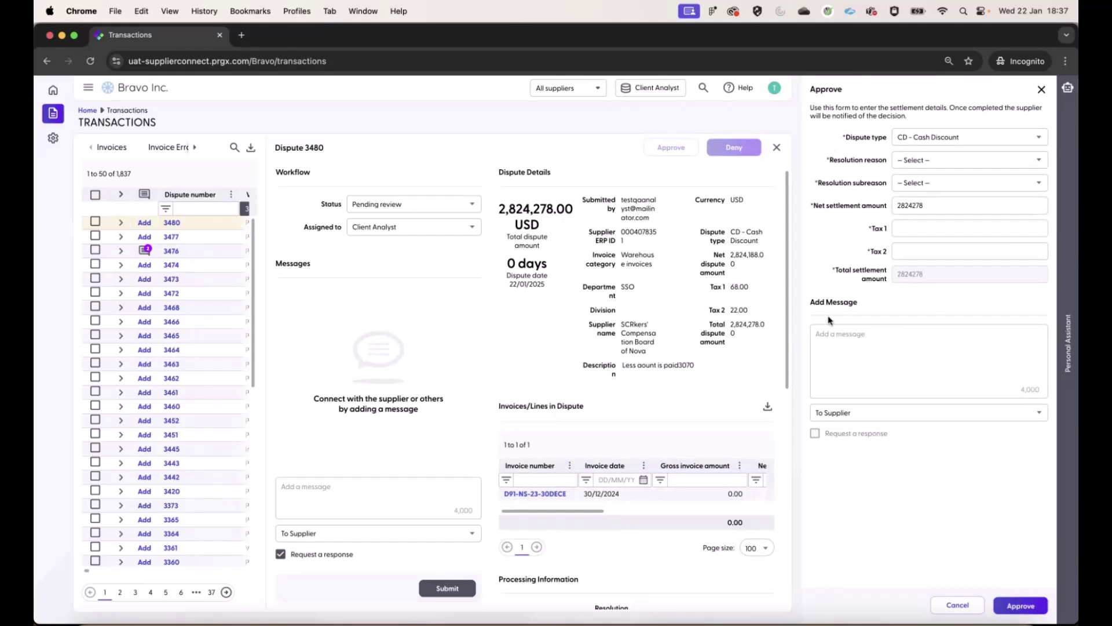
Return to Home and open missing invoice inquiry 1479 from all missing invoice inquiries to review
left_click(53, 92)
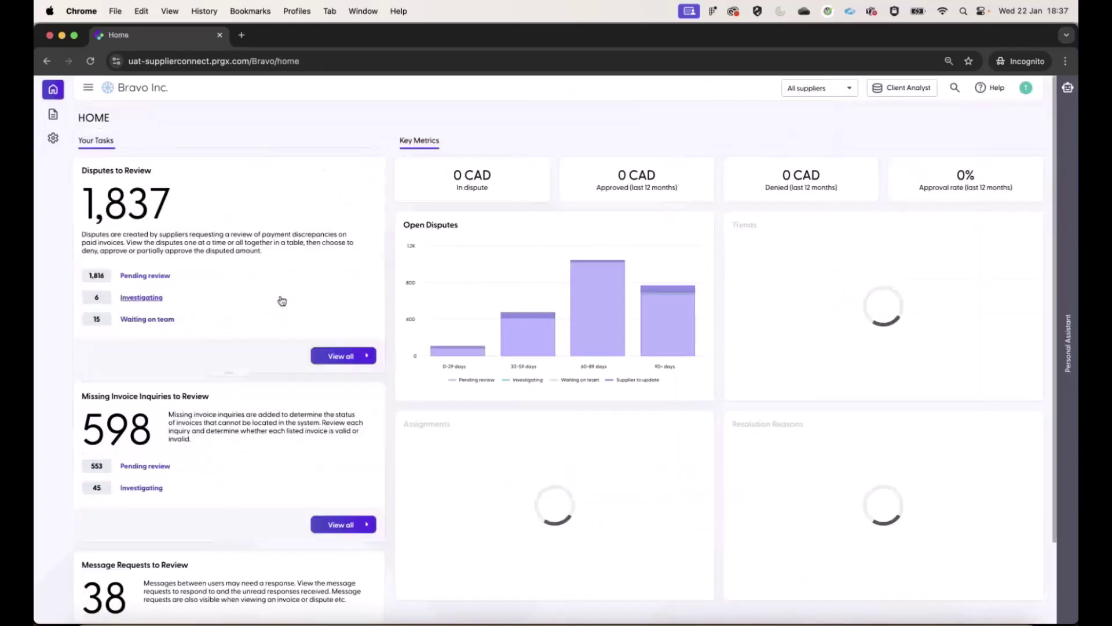
left_click(341, 525)
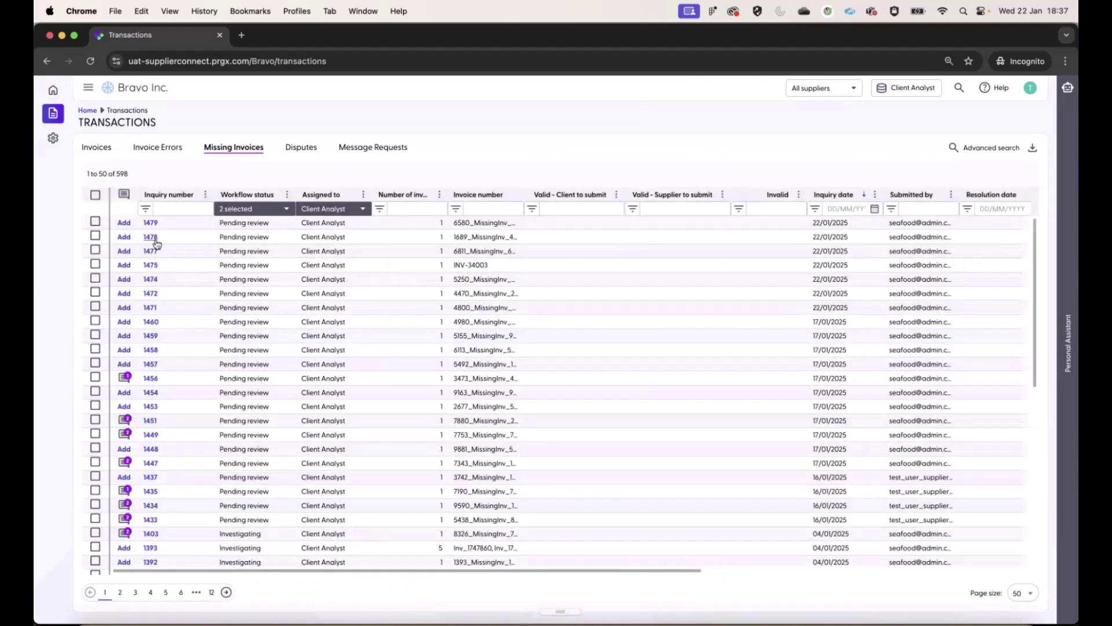
left_click(151, 223)
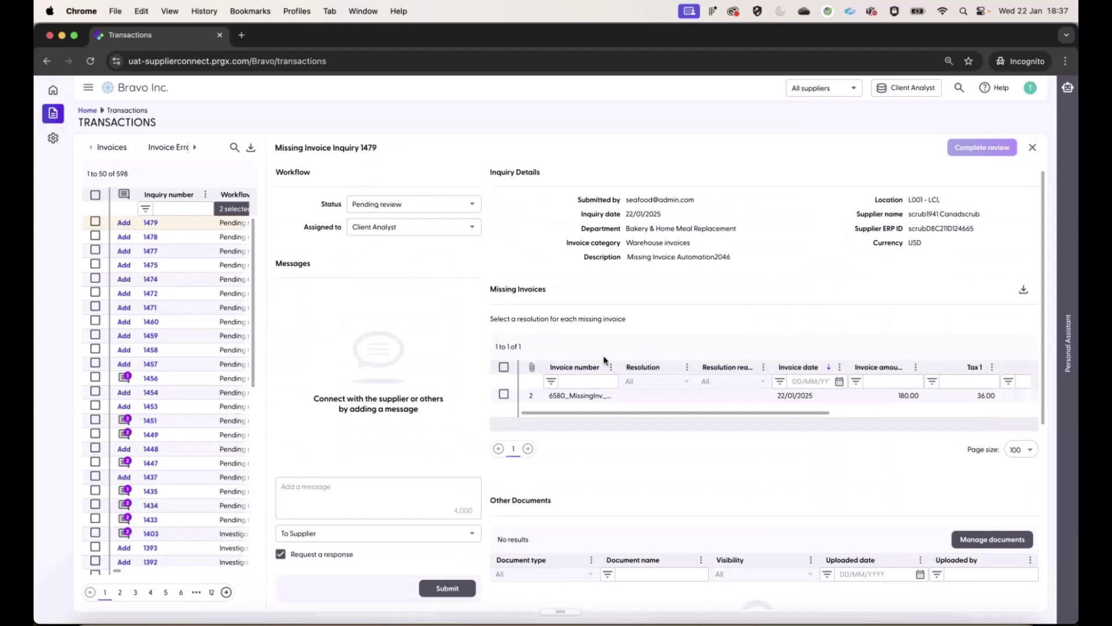
Resolve the missing invoice listed in inquiry 1479 as Invalid with the reason Bottle Deposit/ Crates
left_click(510, 393)
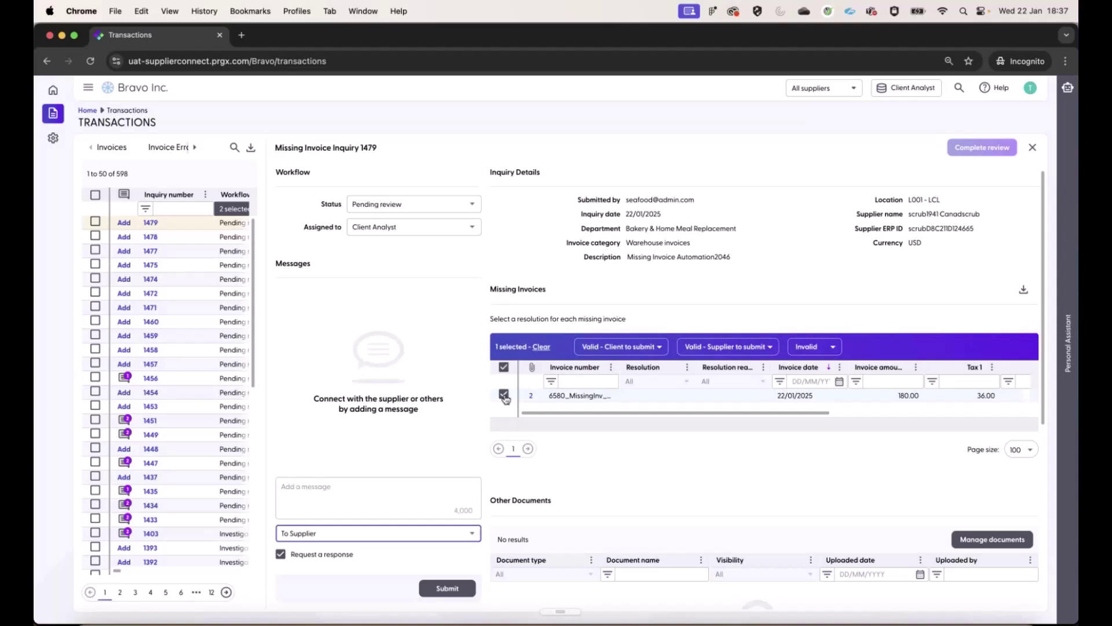
left_click(817, 347)
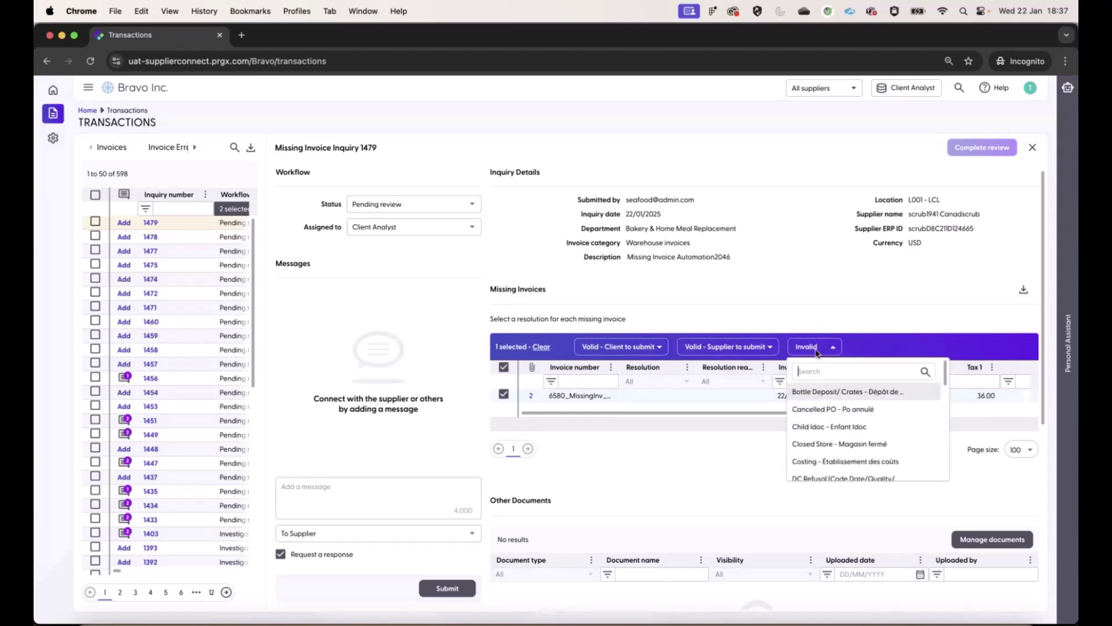
left_click(821, 395)
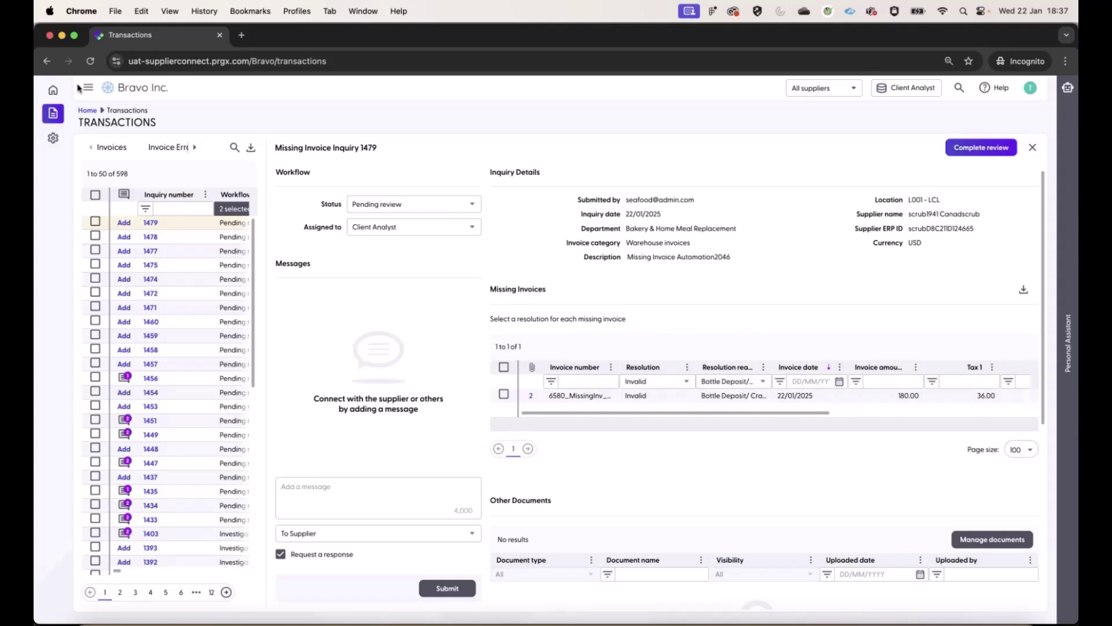
Return to Home and open the list of message requests to respond to
left_click(52, 90)
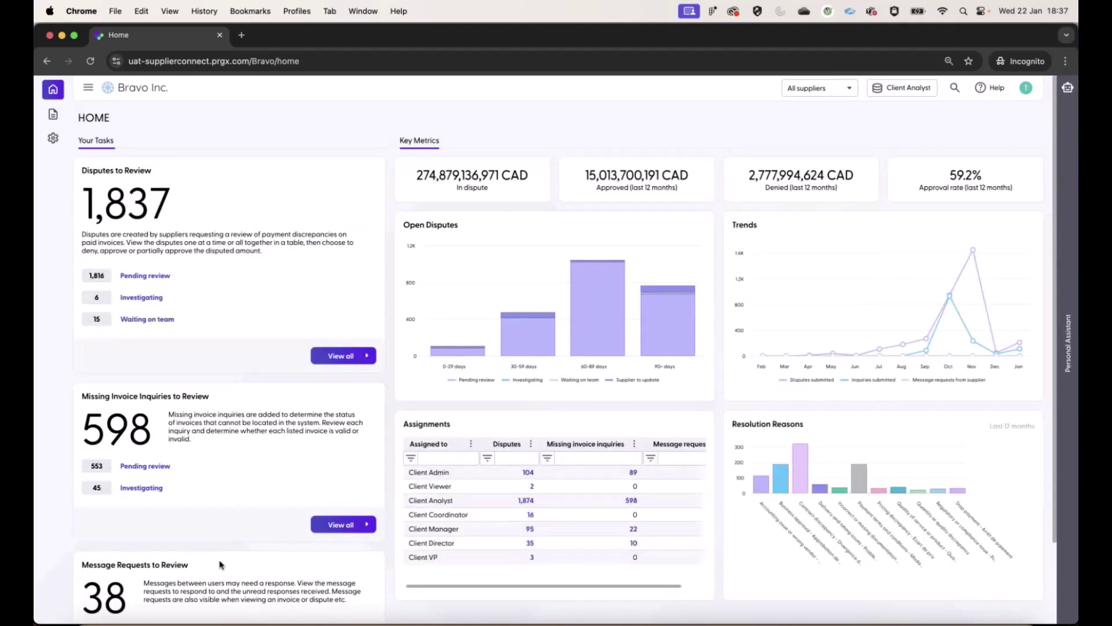
scroll(221, 565, "down", 3)
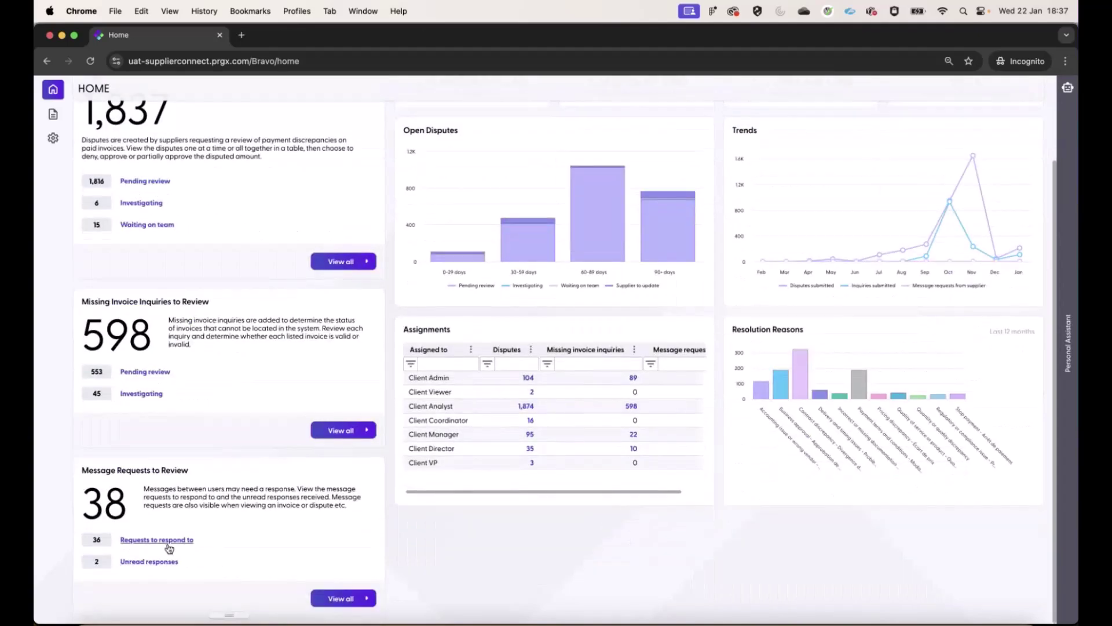
left_click(168, 540)
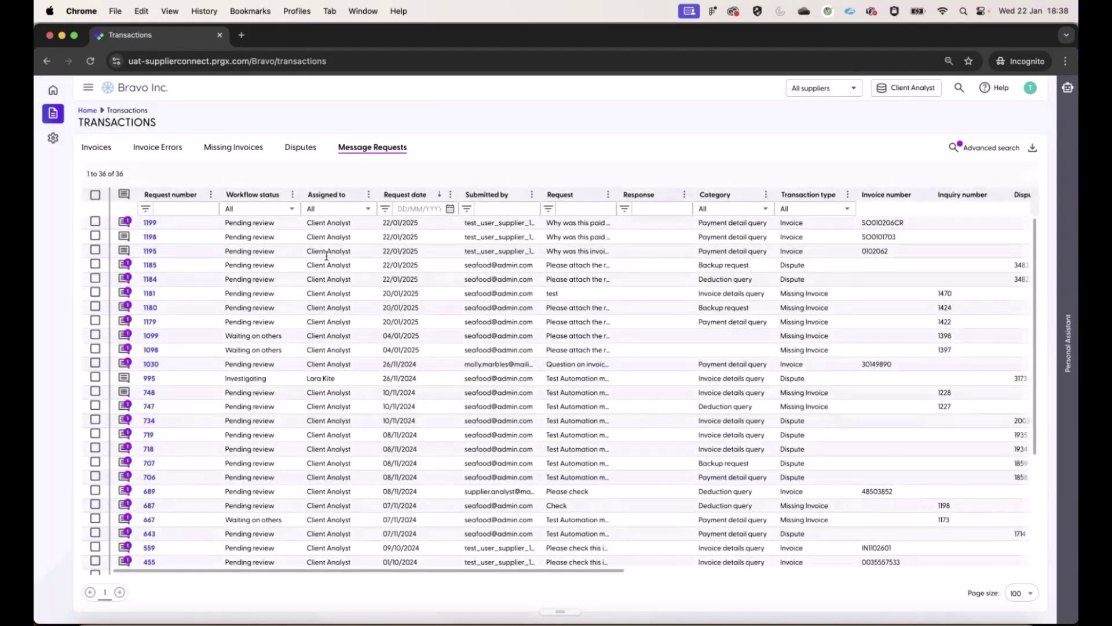
Select message requests 1199 and 1198, and open the details of request 1199
left_click(95, 222)
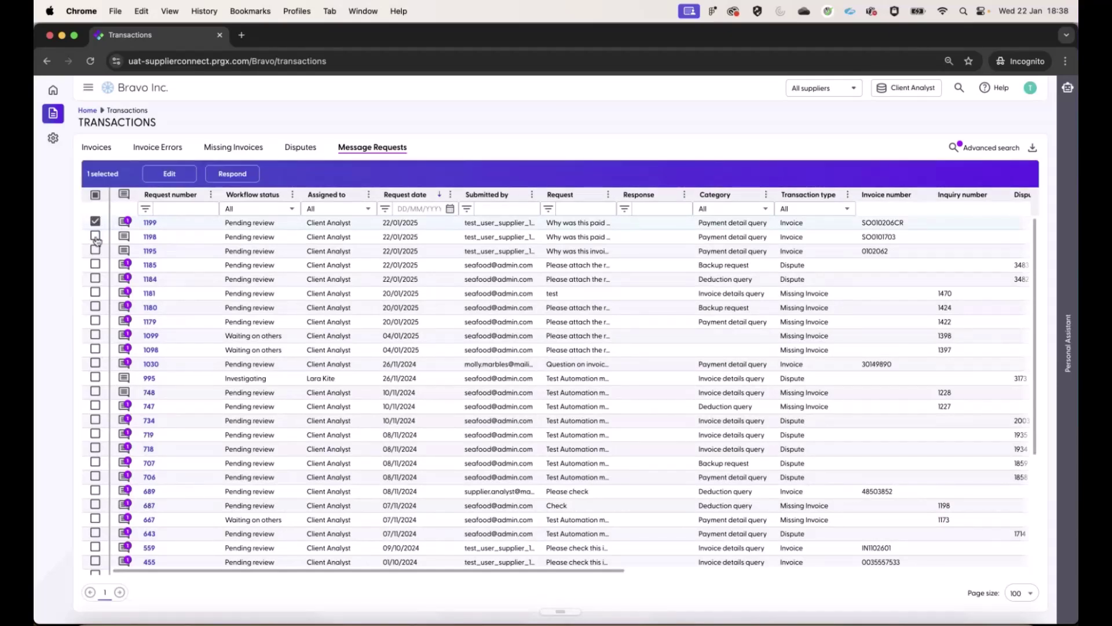
left_click(95, 236)
left_click(150, 224)
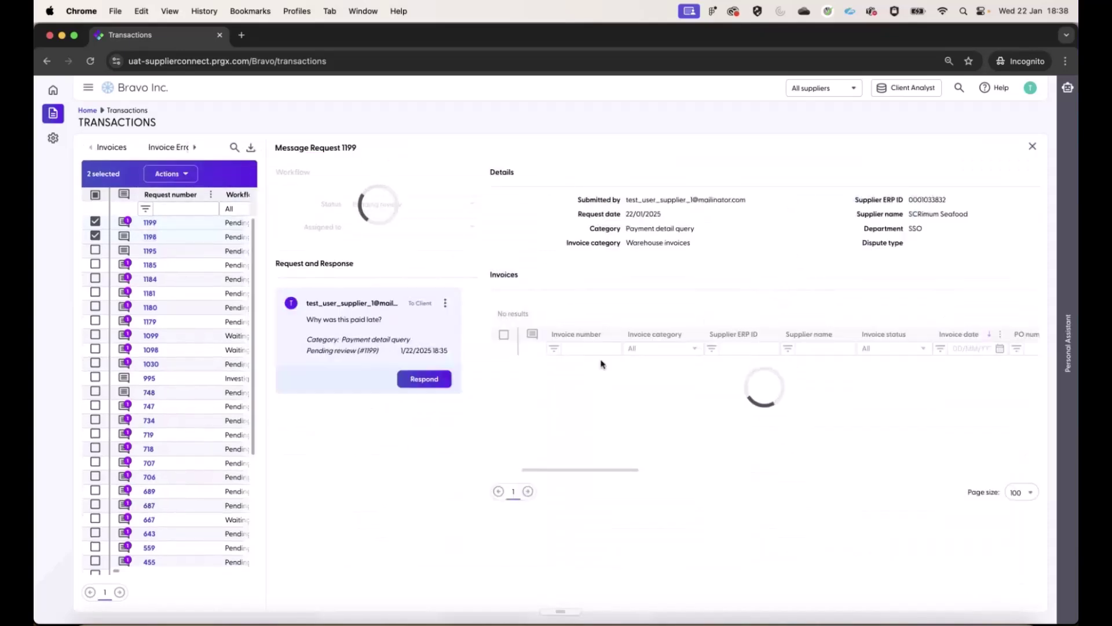